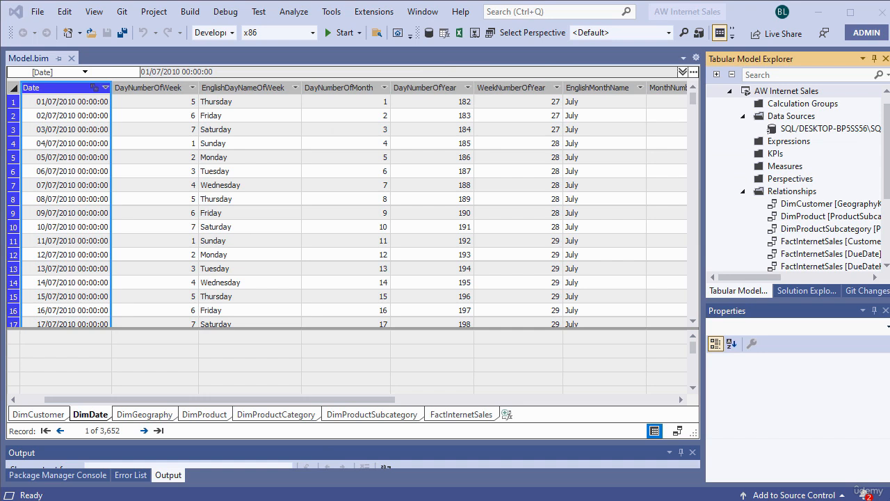
Insert a new calculated column before the CalendarQuarter column in the DimDate table
left_click(89, 417)
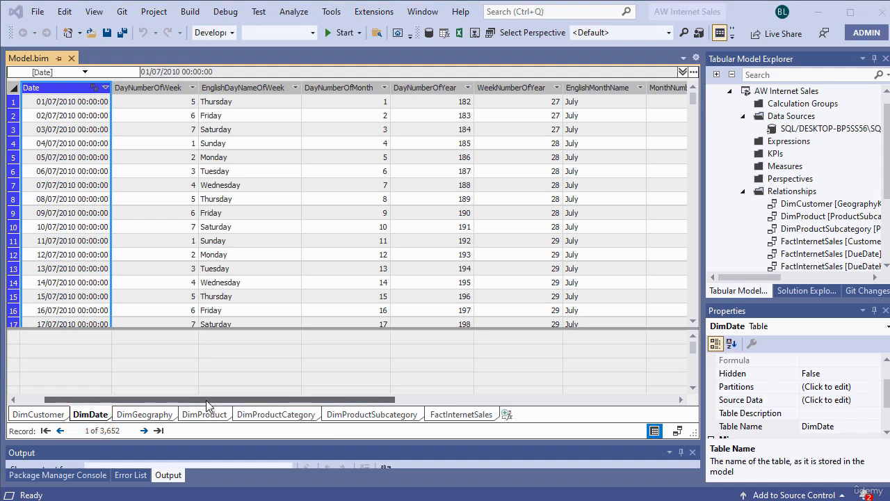
left_click_drag(205, 399, 387, 403)
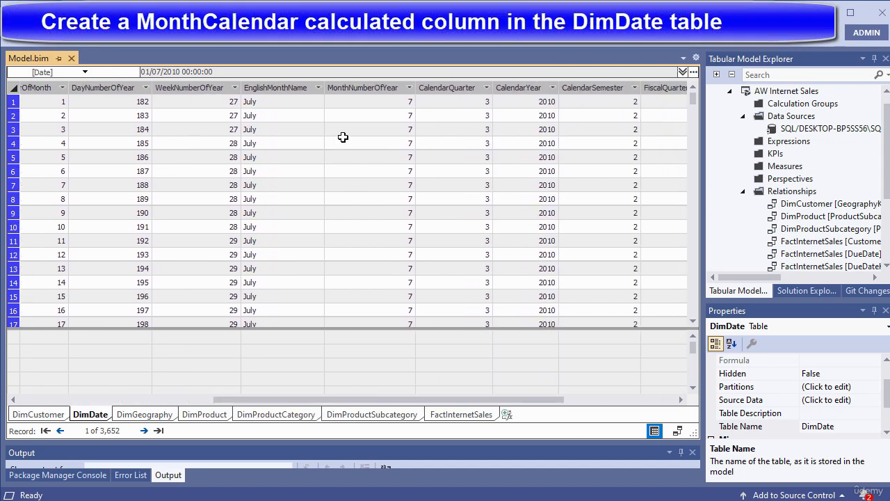
left_click(438, 87)
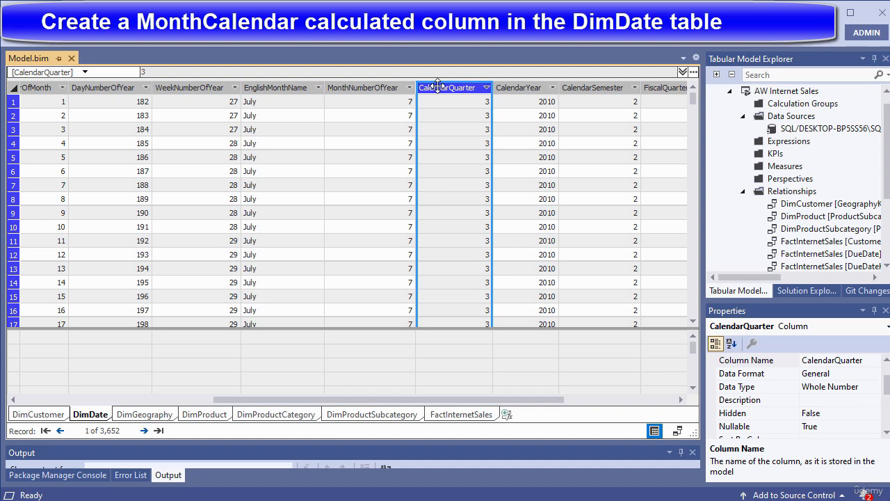
right_click(438, 86)
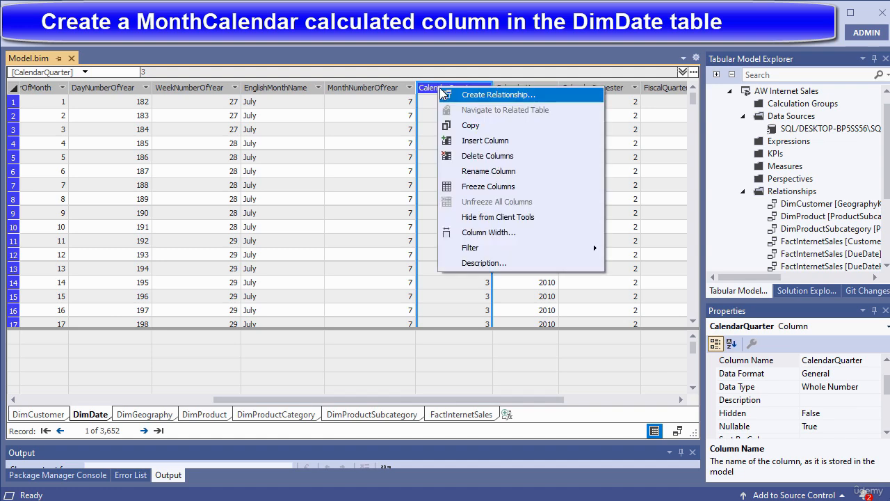
left_click(479, 144)
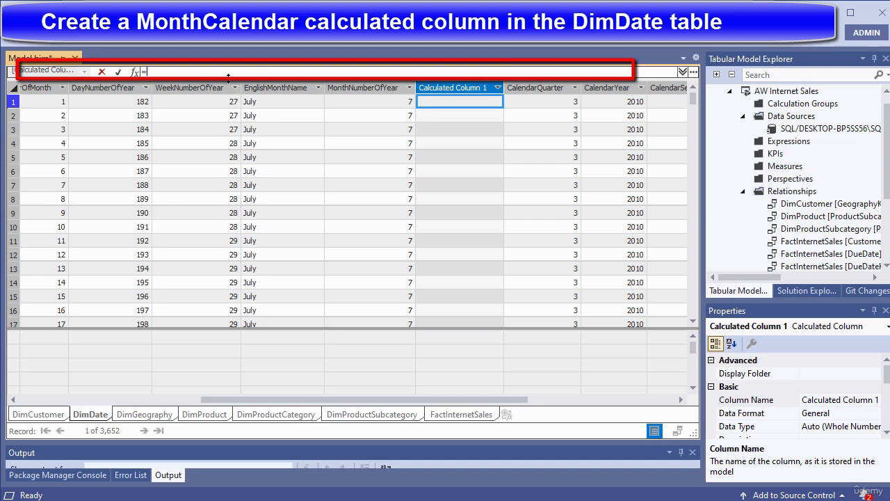
Switch to Notepad and copy the formula =RIGHT(" " & FORMAT([MonthNumberOfYear],"#0"), 2) & " - " & [EnglishMonthName]
key("alt+Tab")
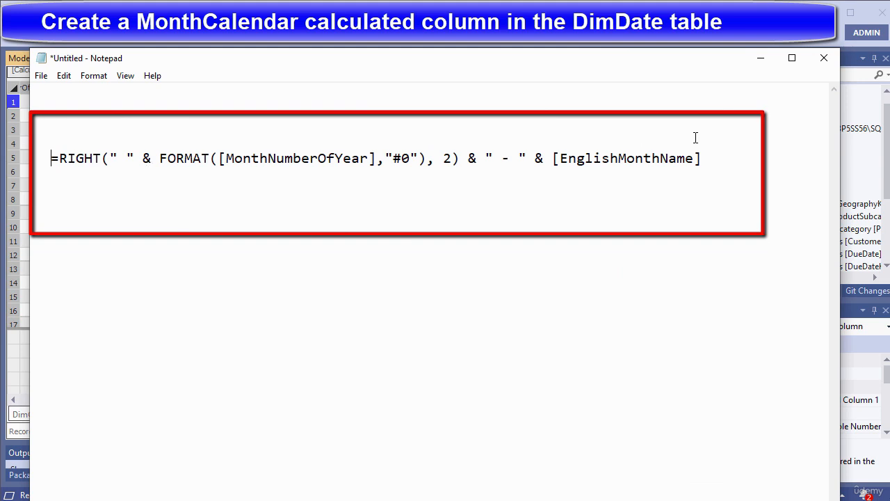
left_click_drag(702, 158, 50, 174)
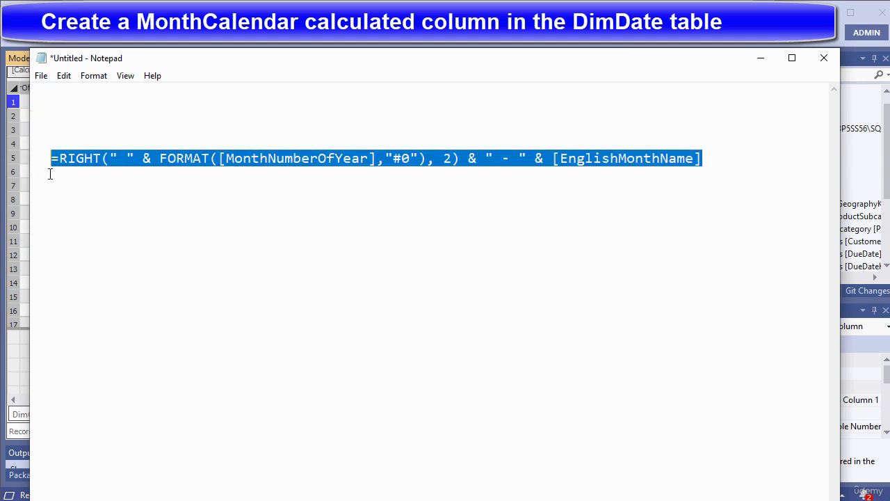
right_click(152, 163)
left_click(191, 207)
Return to Visual Studio and paste the copied month formula into the new column, with only one leading equals sign
key("alt+Tab")
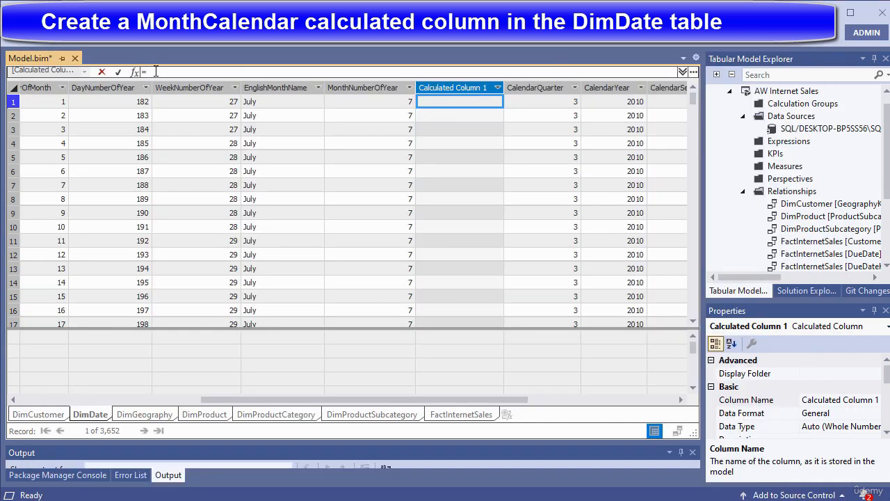
right_click(156, 72)
left_click(185, 108)
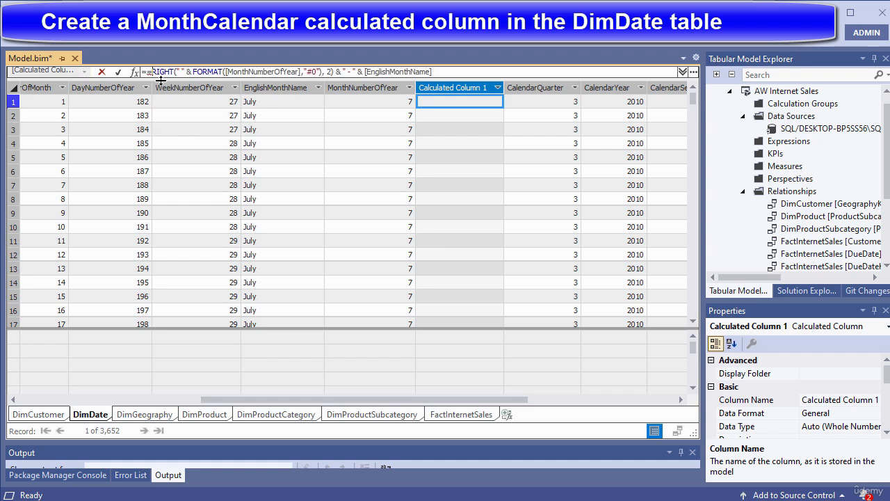
key("BackSpace")
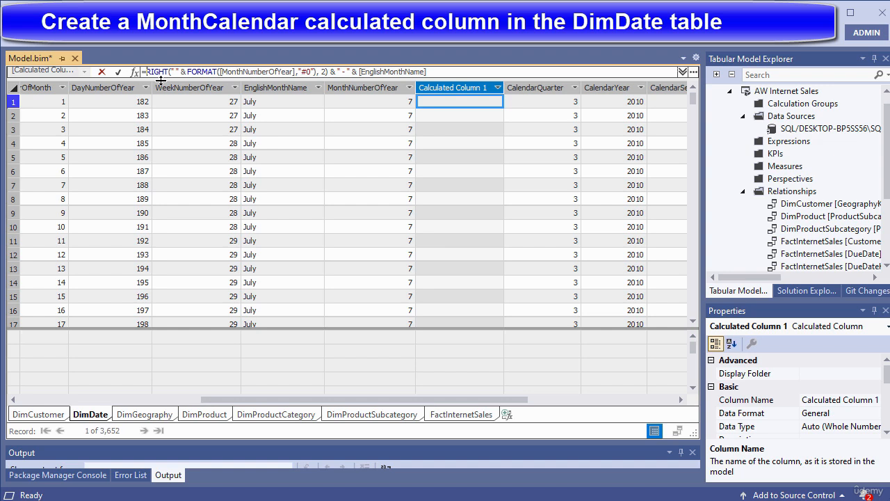
key("Return")
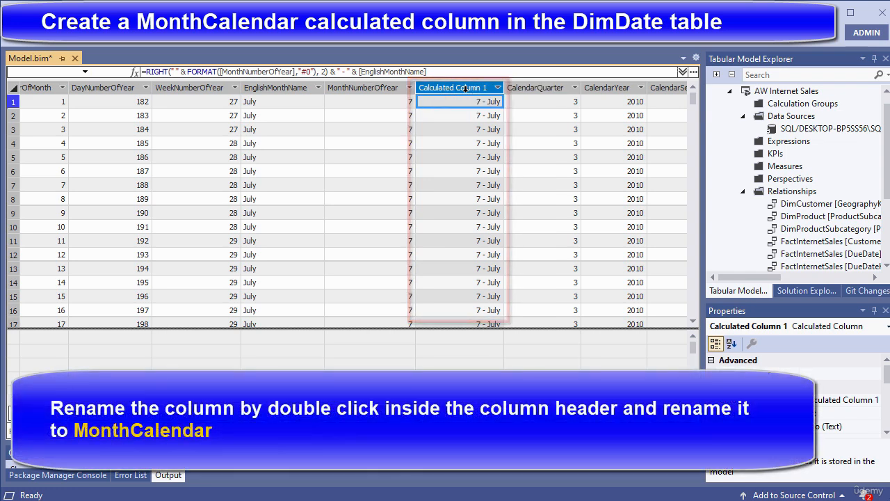
Rename the new calculated column in DimDate to MonthCalendar
double_click(464, 87)
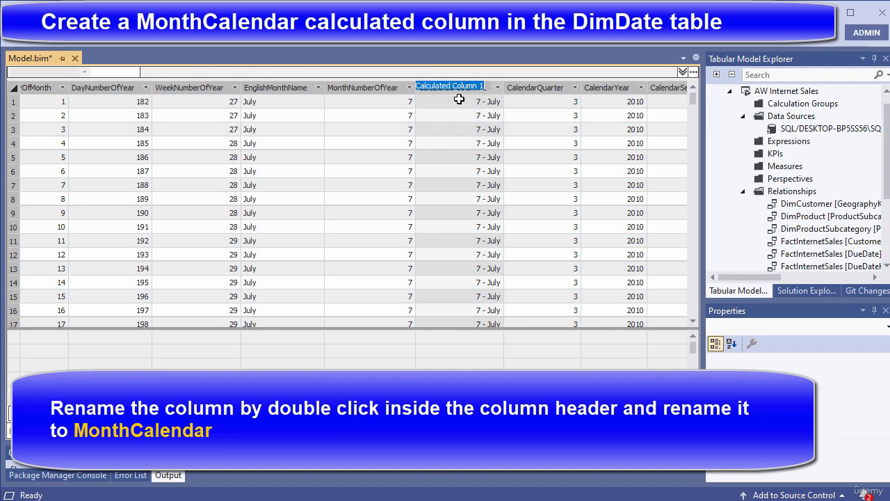
type("MonthCalendar")
key("Return")
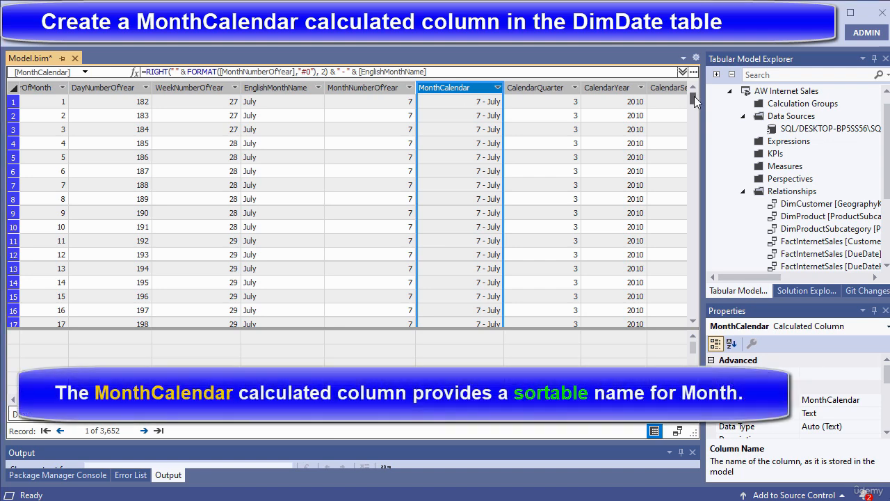
left_click_drag(693, 96, 705, 133)
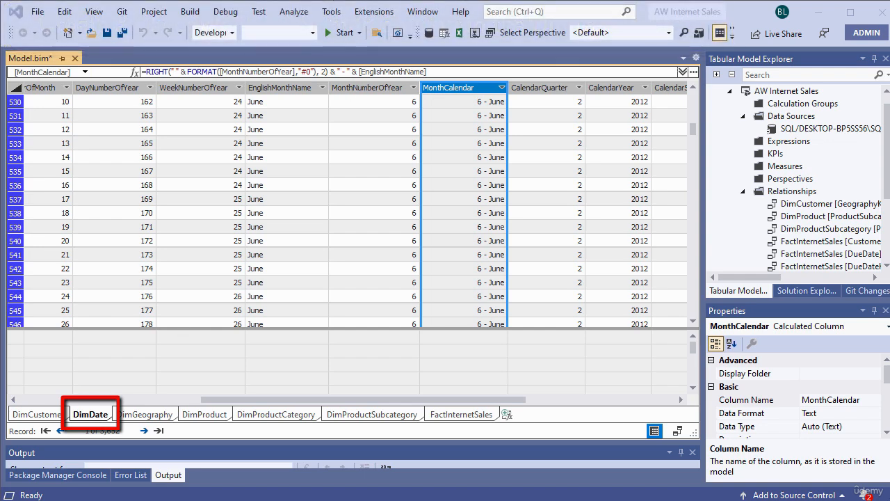
Add another new column at the end of the DimDate table
left_click(380, 13)
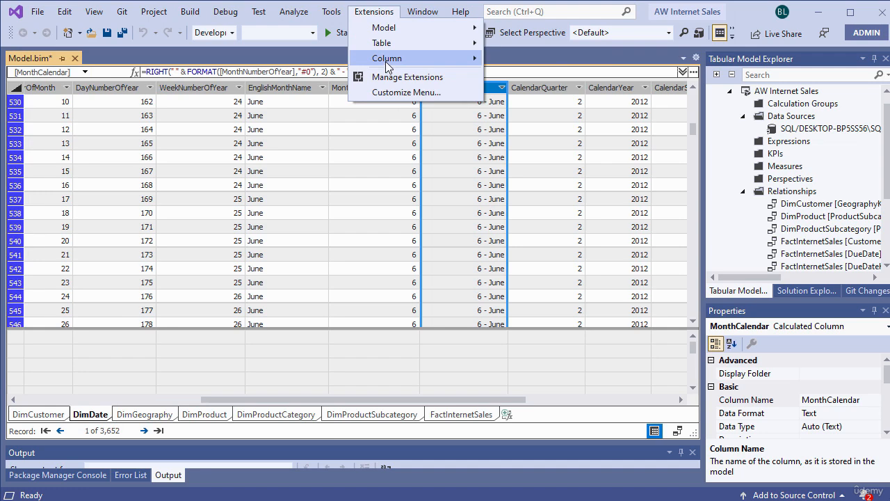
mouse_move(388, 64)
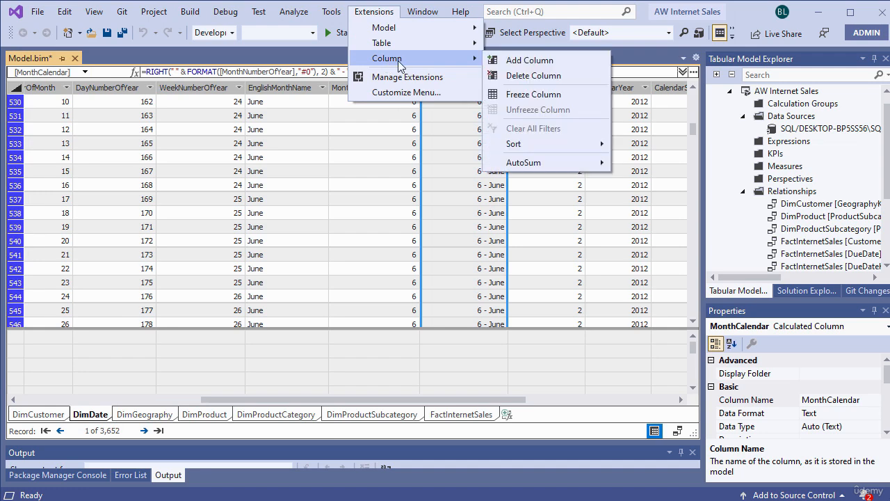
left_click(533, 62)
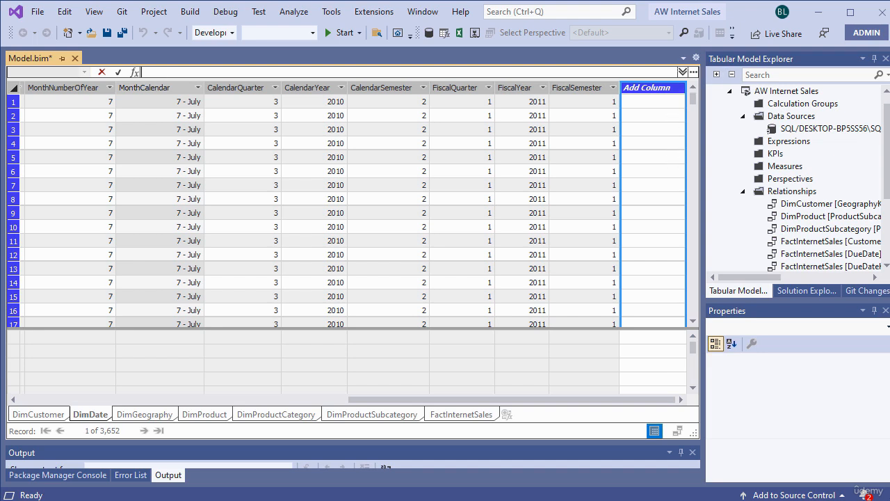
Switch to Notepad and copy the formula =RIGHT(" " & FORMAT([DayNumberOfWeek],"#0"), 2) & " - " & [EnglishDayNameOfWeek]
key("alt+Tab")
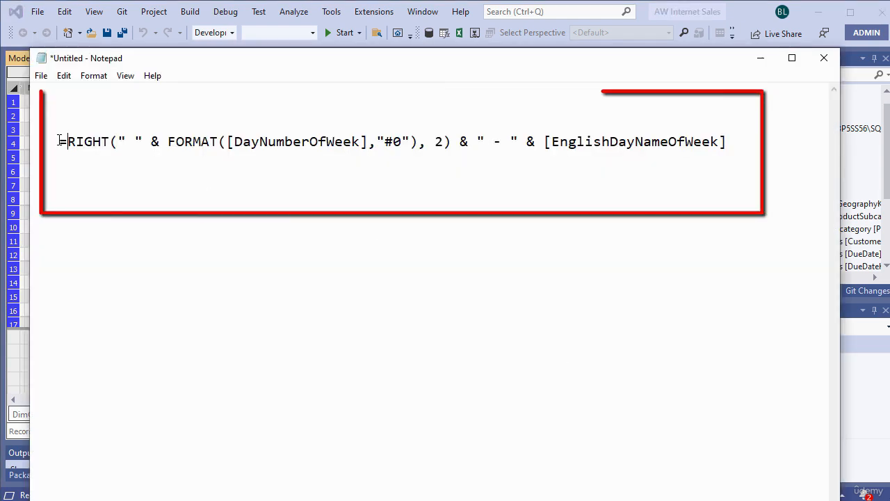
left_click_drag(58, 141, 793, 142)
right_click(704, 144)
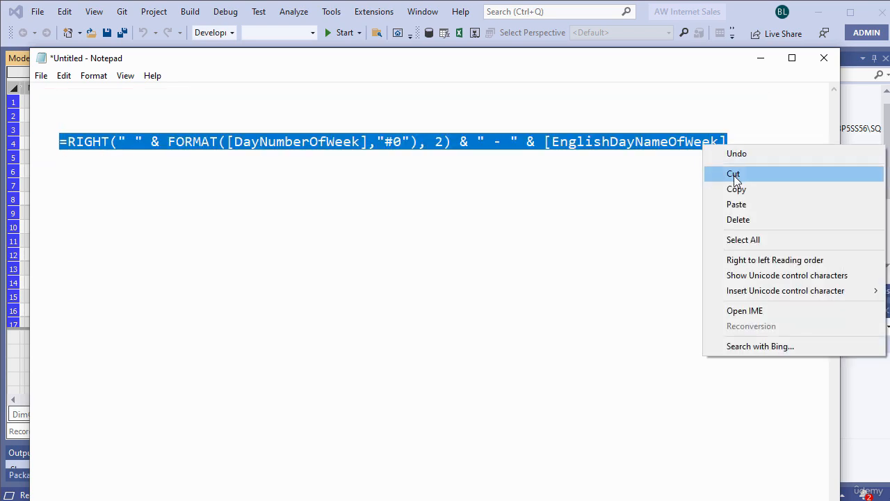
left_click(737, 189)
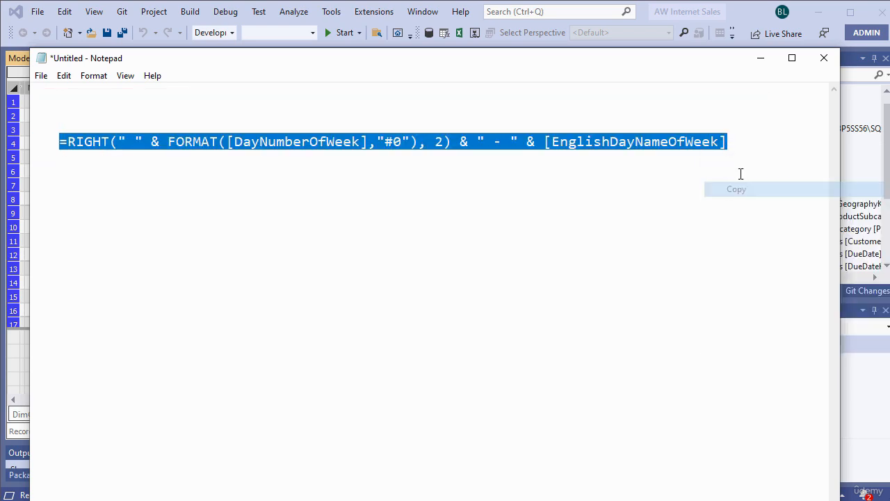
left_click(768, 60)
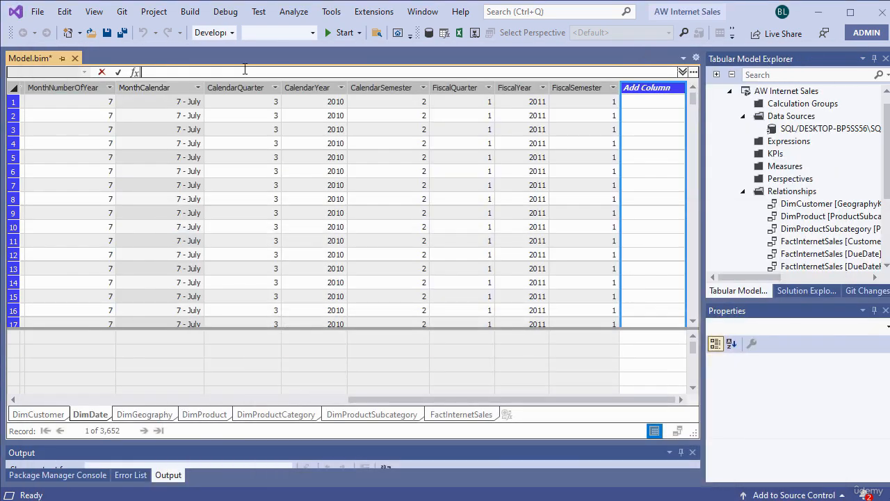
Paste the copied weekday formula as the definition of the added DimDate column
right_click(149, 71)
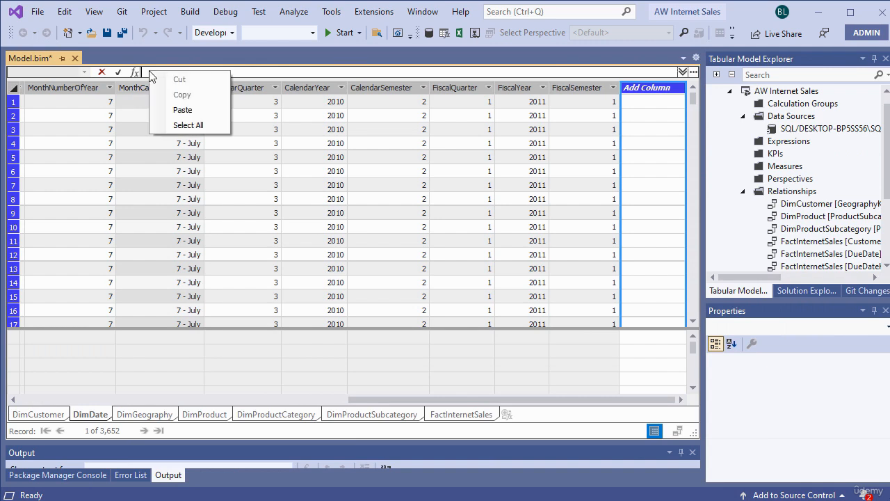
left_click(182, 107)
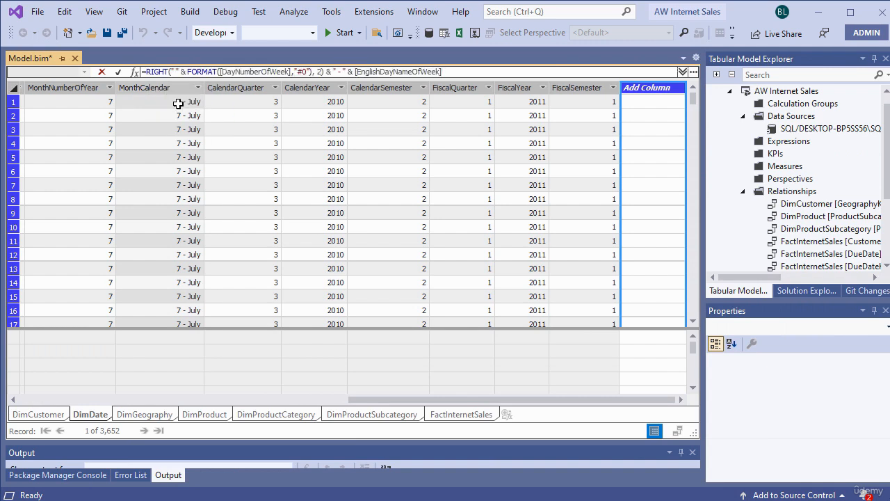
key("Return")
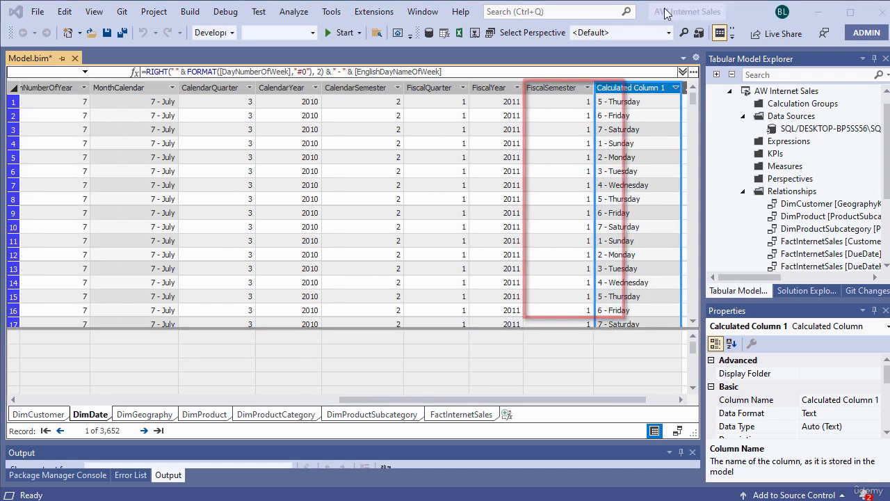
Rename the new weekday calculated column to DayOfWeek
double_click(636, 87)
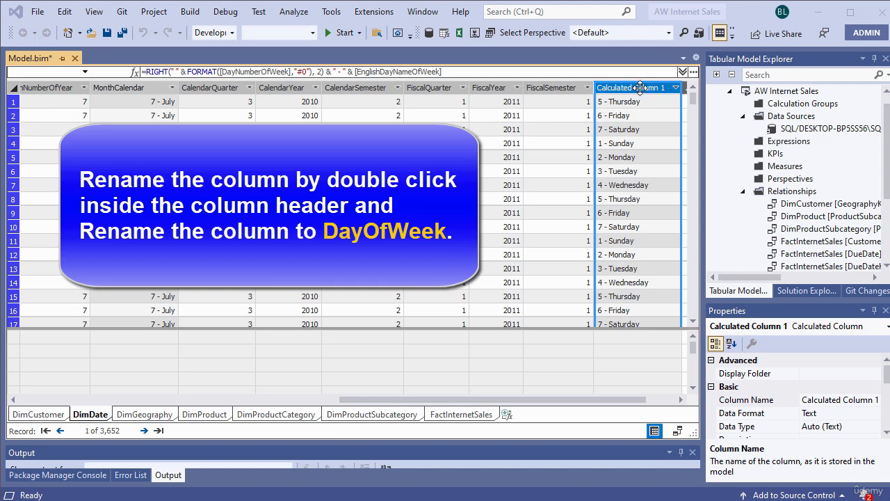
type("DayOfWeek")
key("Return")
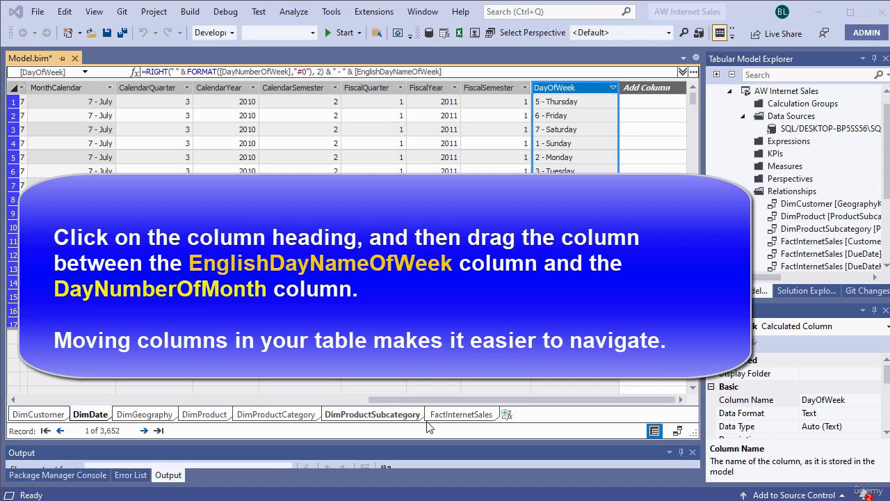
Move the DayOfWeek column between the EnglishDayNameOfWeek and DayNumberOfMonth columns
left_click_drag(434, 401, 186, 458)
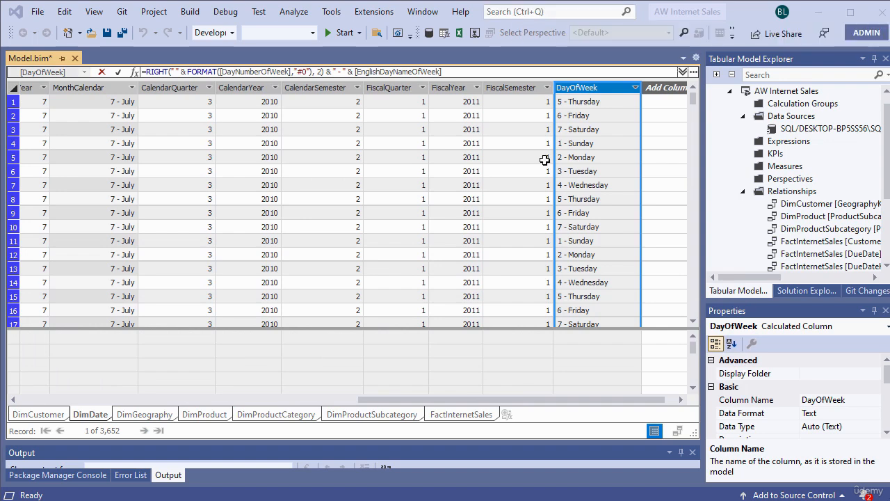
left_click(592, 89)
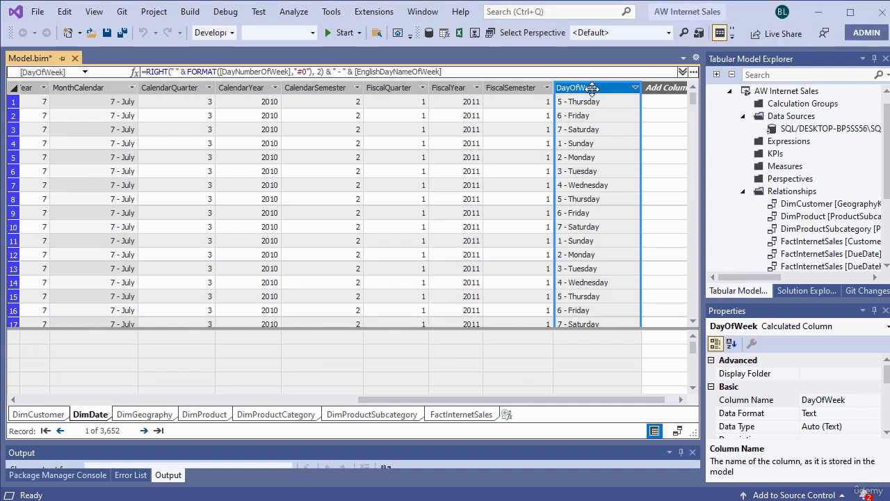
left_click_drag(592, 88, 18, 87)
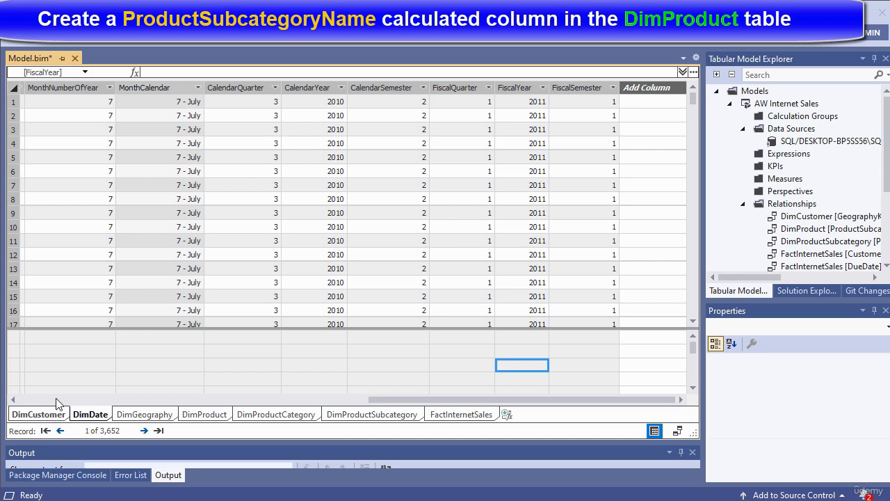
Open the DimProduct table and select its empty last column for a new calculated column
left_click(202, 420)
left_click(204, 416)
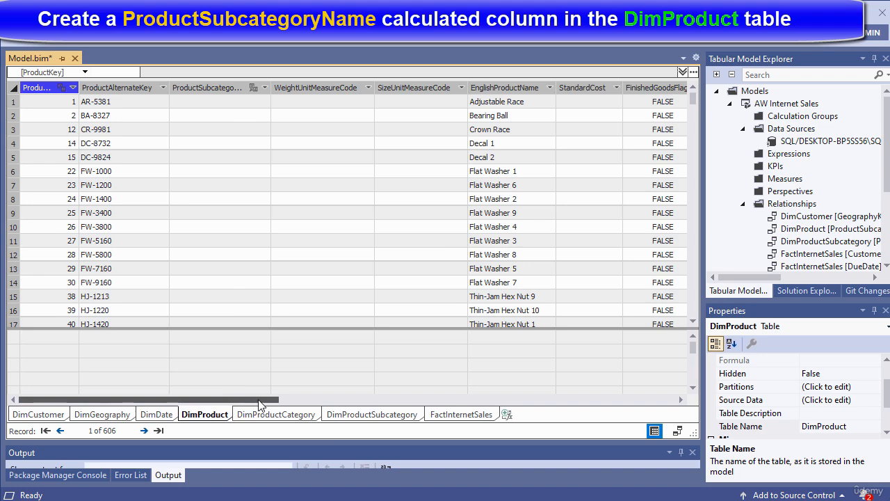
left_click_drag(258, 404, 666, 419)
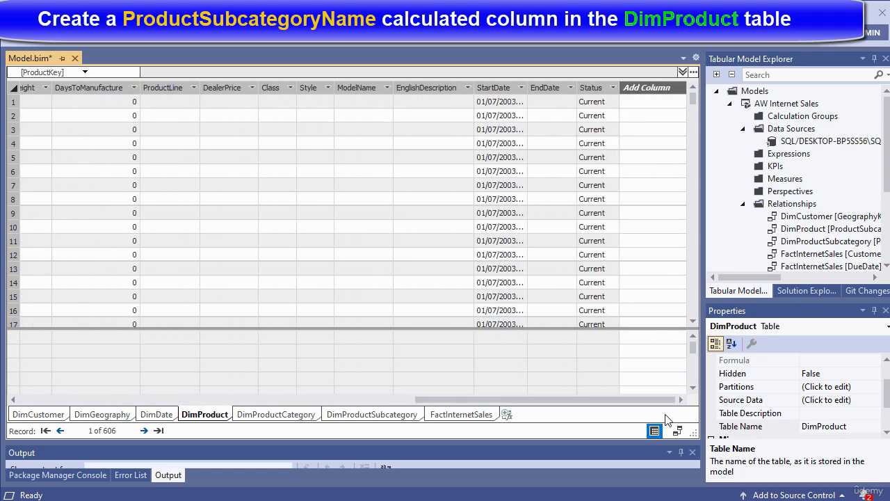
left_click(641, 88)
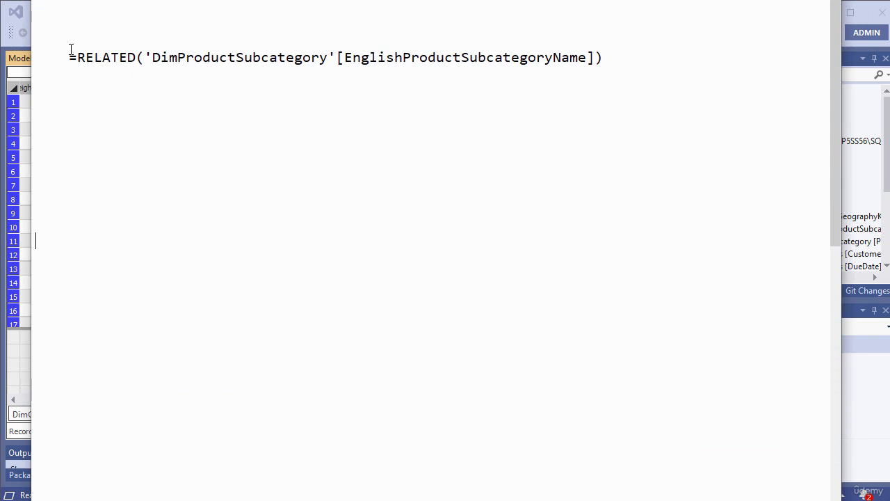
Copy the formula =RELATED('DimProductSubcategory'[EnglishProductSubcategoryName]) from the text notes and return to the model
left_click_drag(71, 56, 640, 60)
right_click(607, 60)
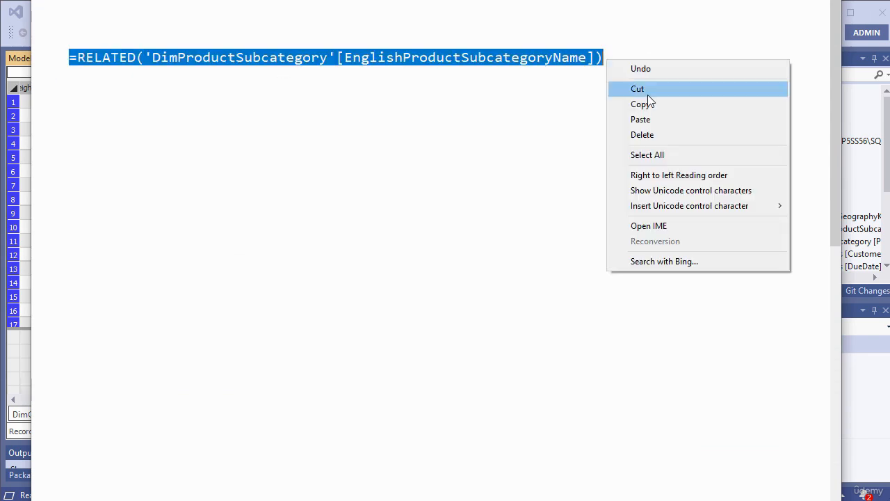
left_click(645, 103)
left_click(760, 0)
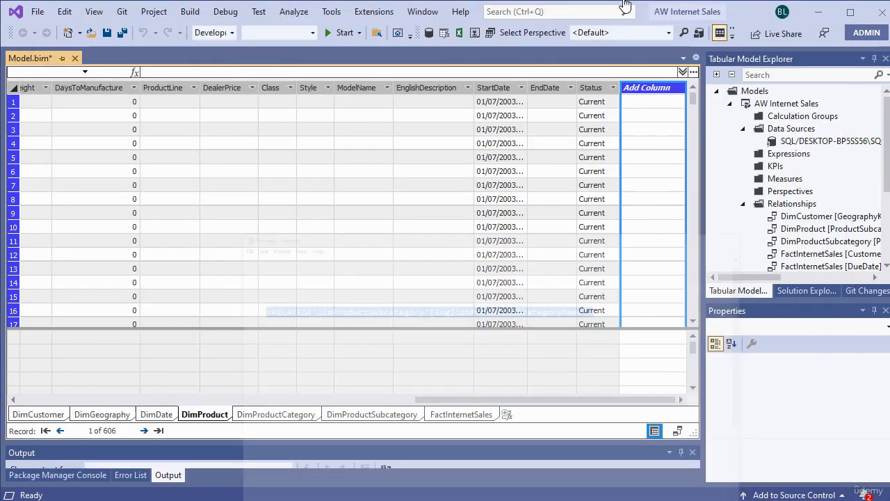
Paste the copied RELATED formula as the definition of a new calculated column in DimProduct
right_click(174, 74)
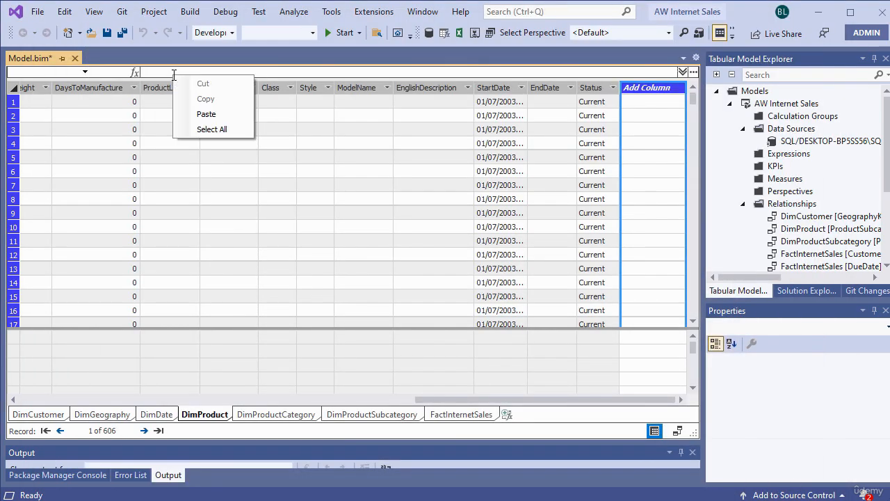
left_click(206, 114)
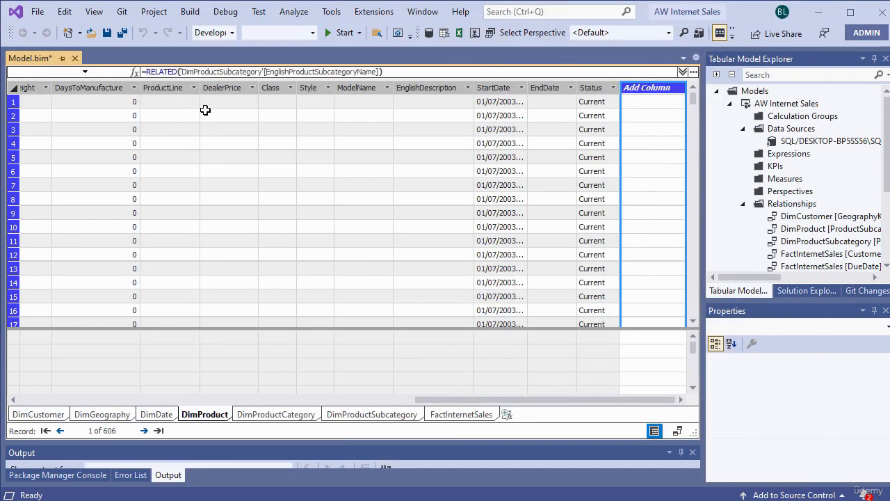
key("Return")
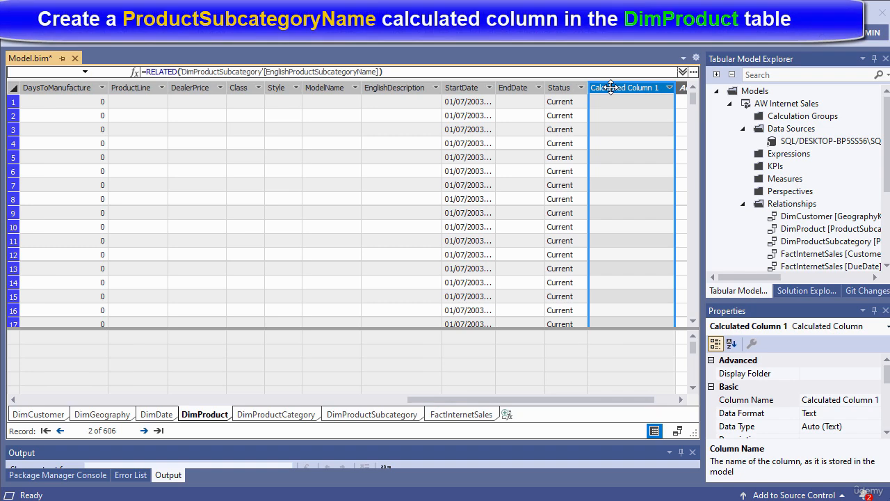
Rename the new DimProduct calculated column to ProductSubcategoryName
double_click(612, 87)
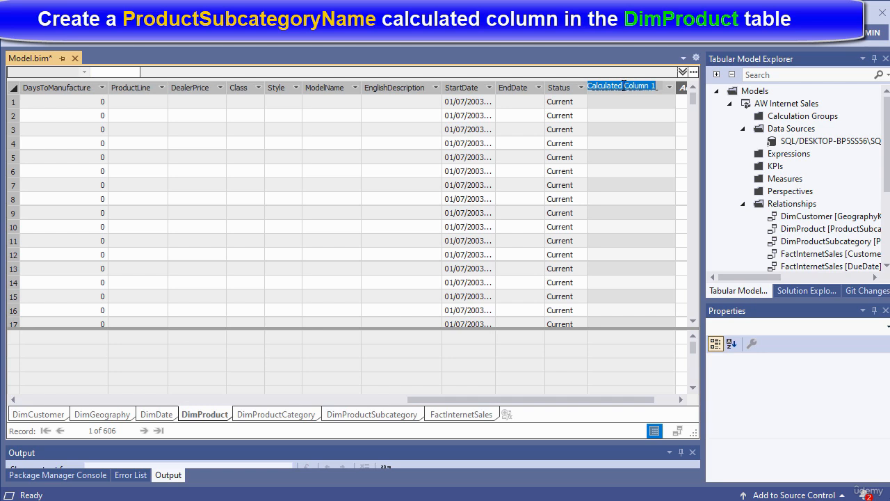
key("ctrl+v")
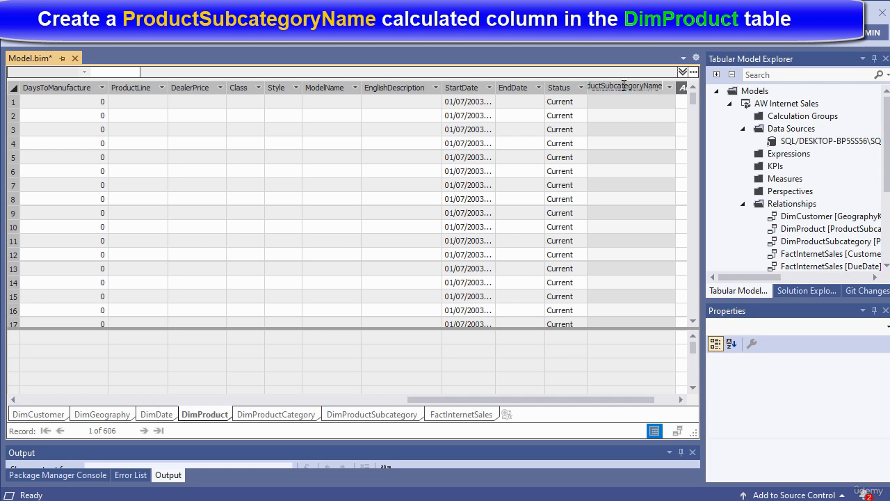
key("Return")
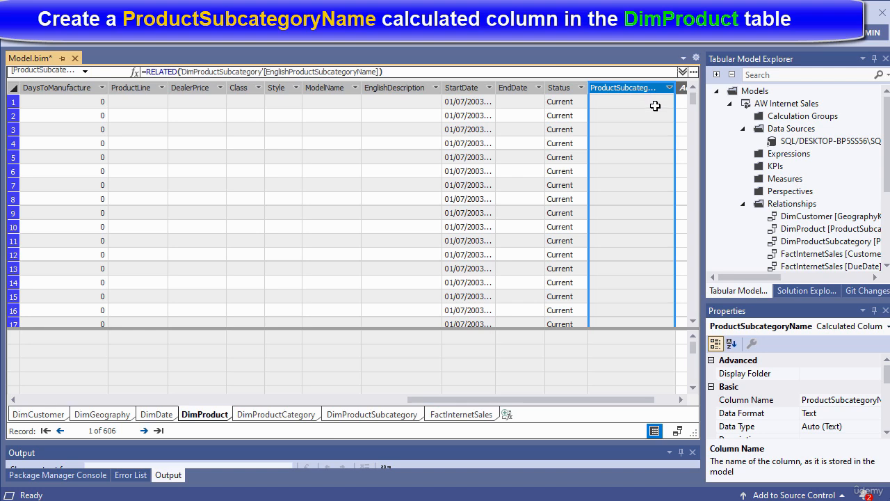
Widen the table area and the ProductSubcategoryName column to fit its full name, and check the column's values further down the table
left_click_drag(703, 209, 740, 208)
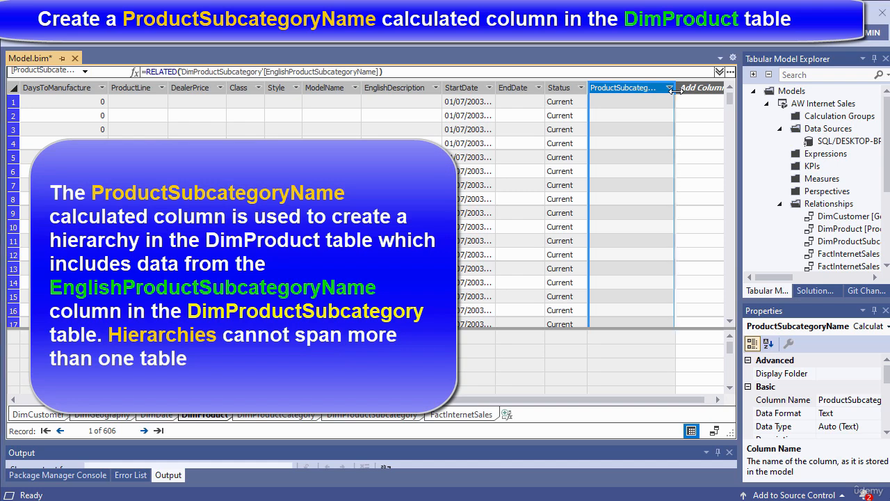
left_click_drag(674, 89, 694, 89)
scroll(730, 111, "down", 8)
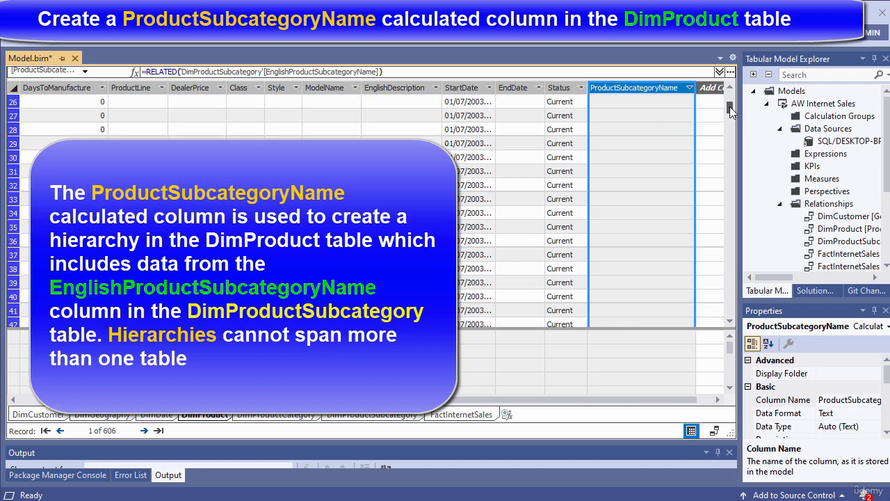
left_click_drag(730, 111, 745, 228)
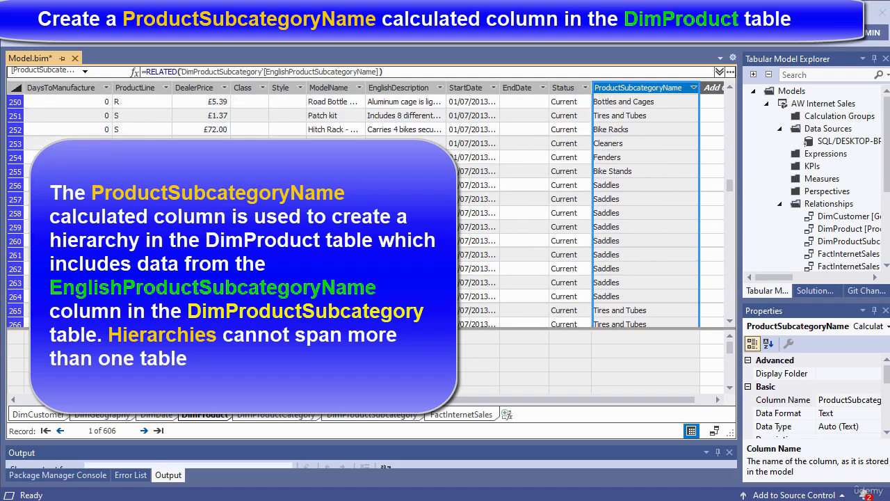